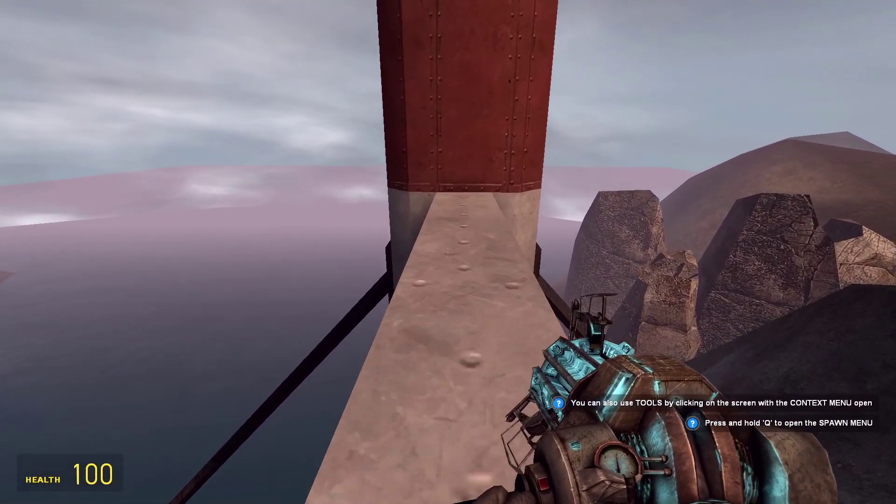
# Walk the cat along the beam and climb onto the red tower top
pyautogui.press('w')
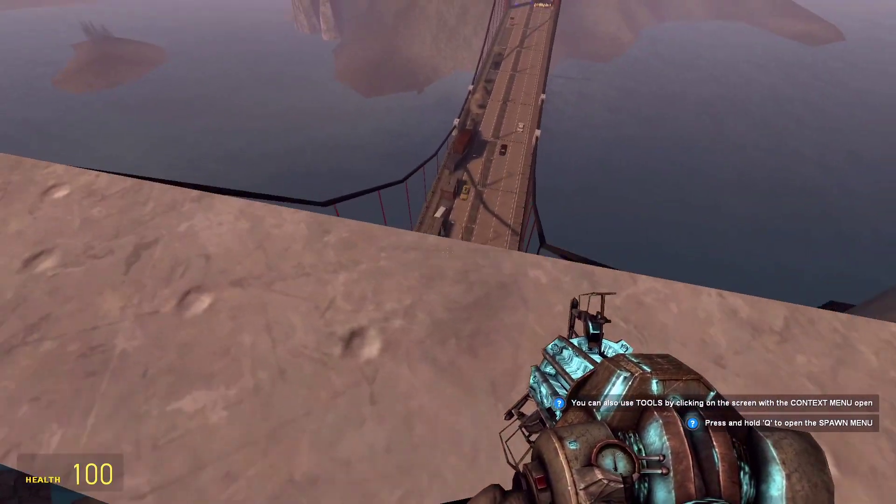
pyautogui.press('a')
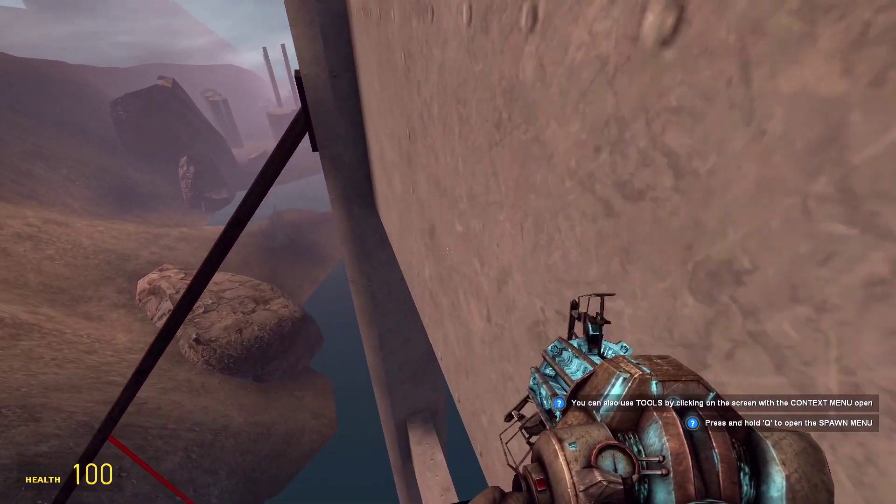
pyautogui.press('w')
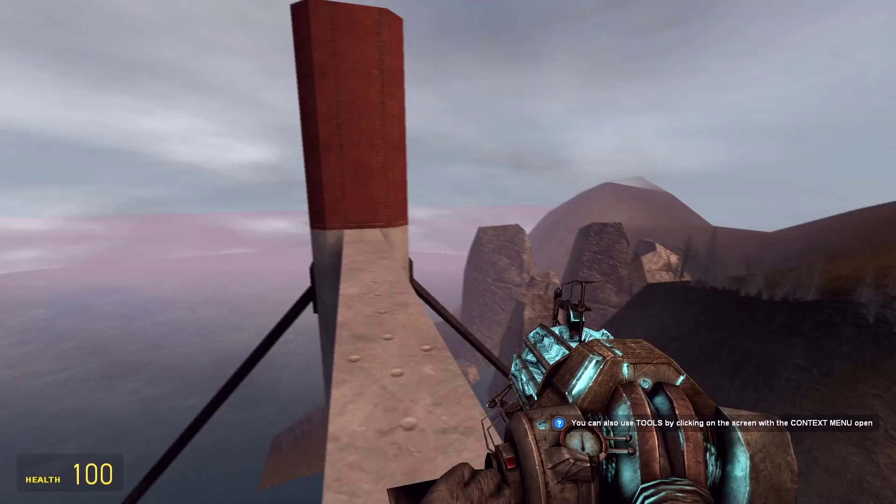
pyautogui.press('w')
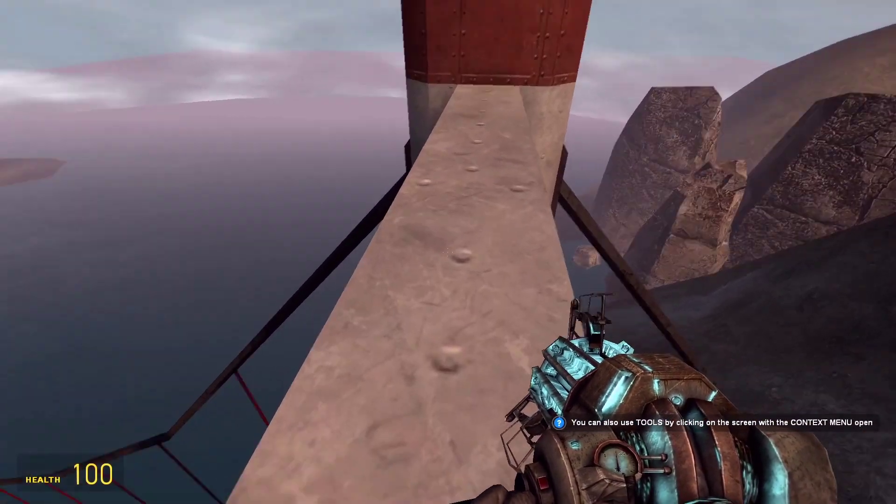
pyautogui.press('w')
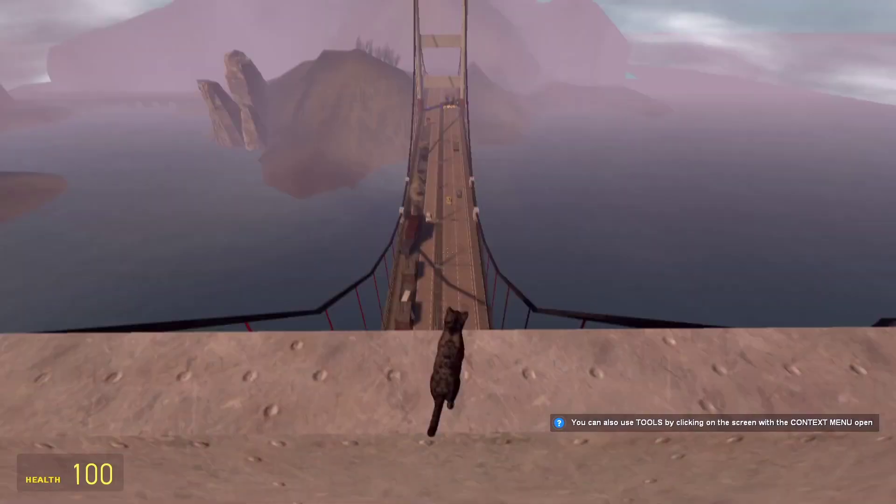
# Drop back to the beam, switch to first-person view, and open the developer console
pyautogui.press('w')
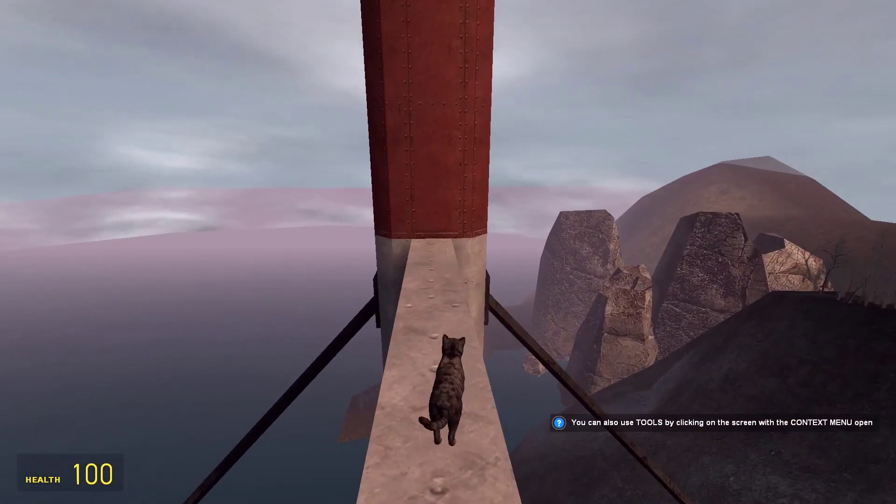
pyautogui.press('w')
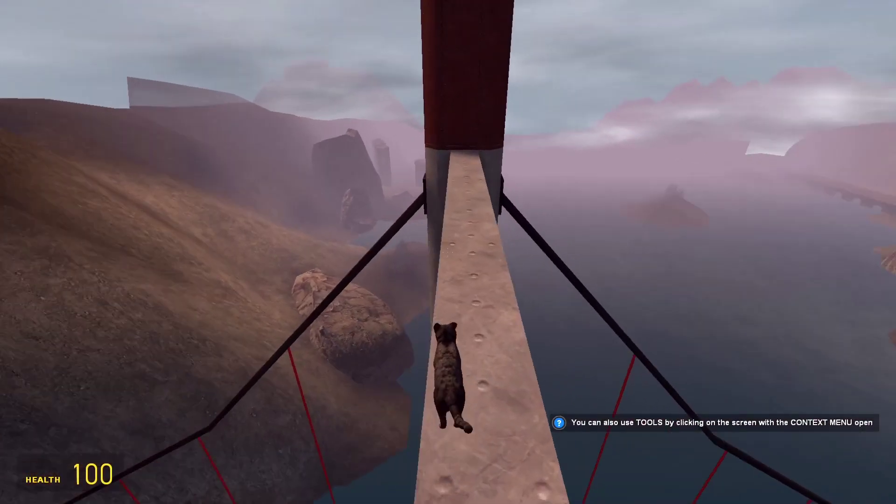
pyautogui.press('w')
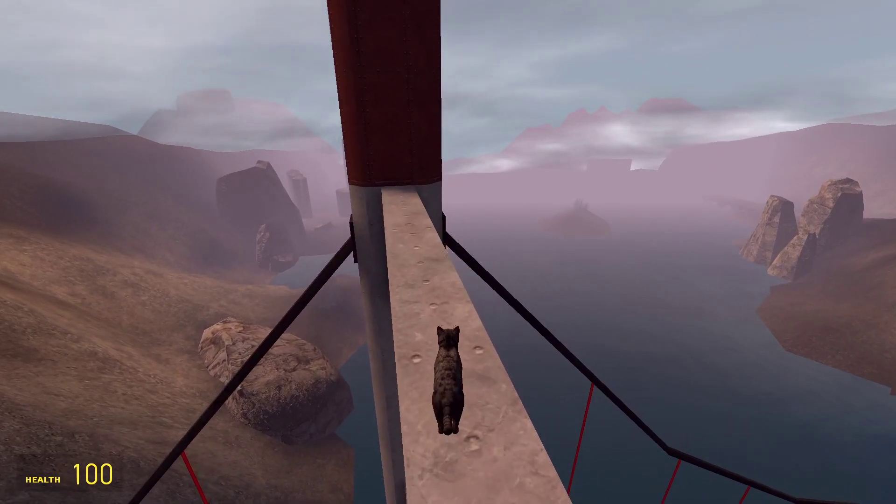
pyautogui.press('e')
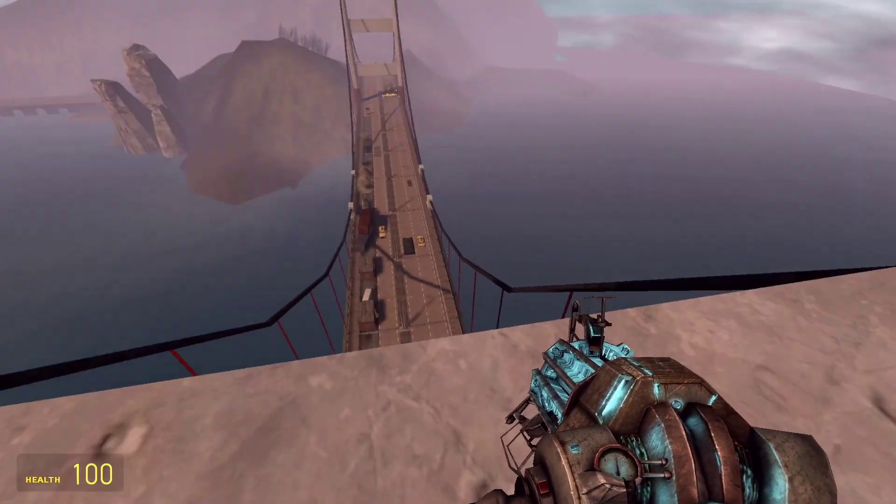
pyautogui.press('`')
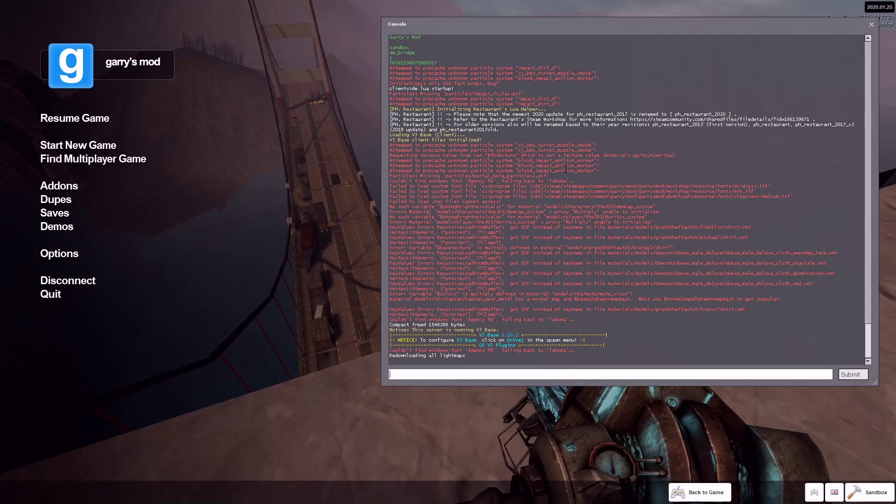
# Close the console, enable the developer console under Options > Keyboard > Advanced, and close Options
pyautogui.click(872, 24)
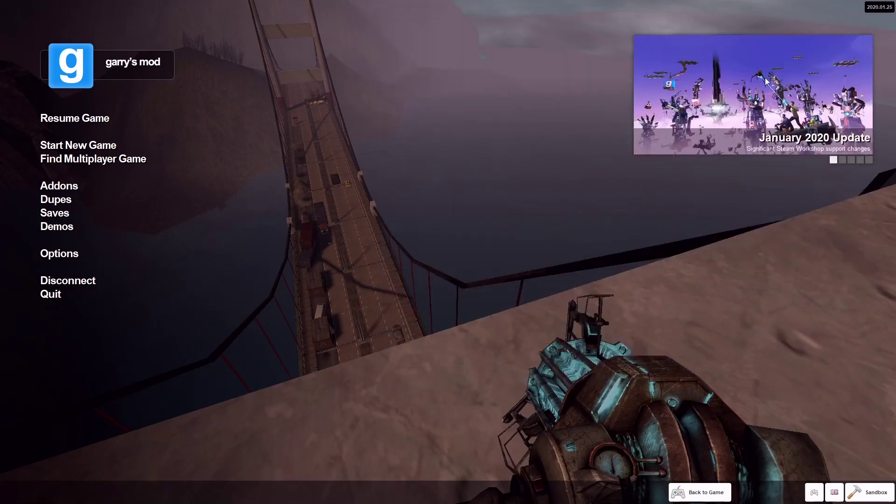
pyautogui.click(67, 254)
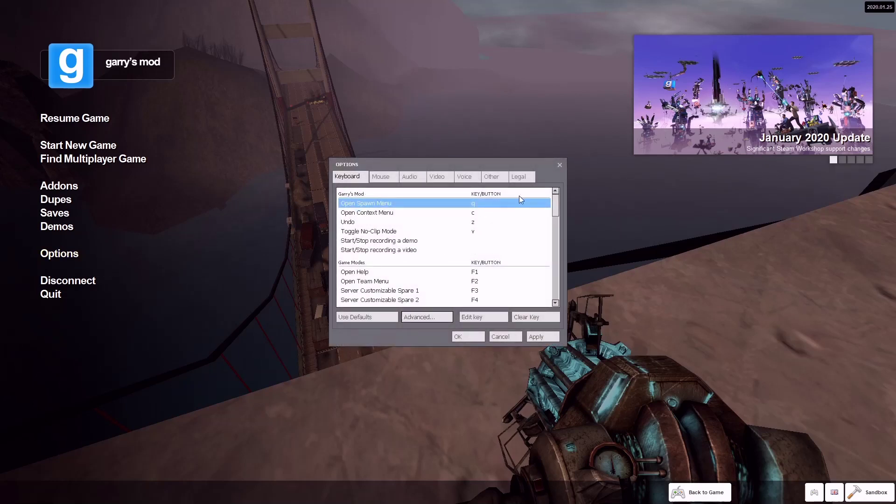
pyautogui.scroll(-6, 504, 219)
pyautogui.scroll(6, 419, 303)
pyautogui.click(416, 318)
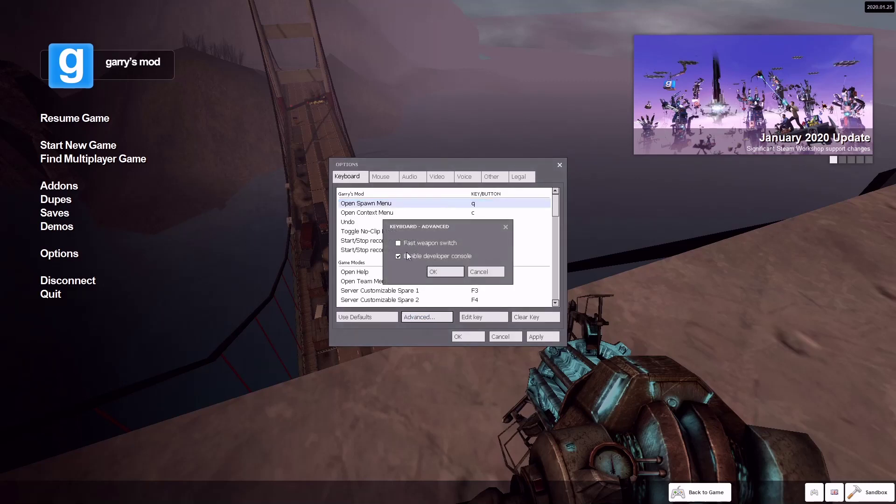
pyautogui.click(439, 272)
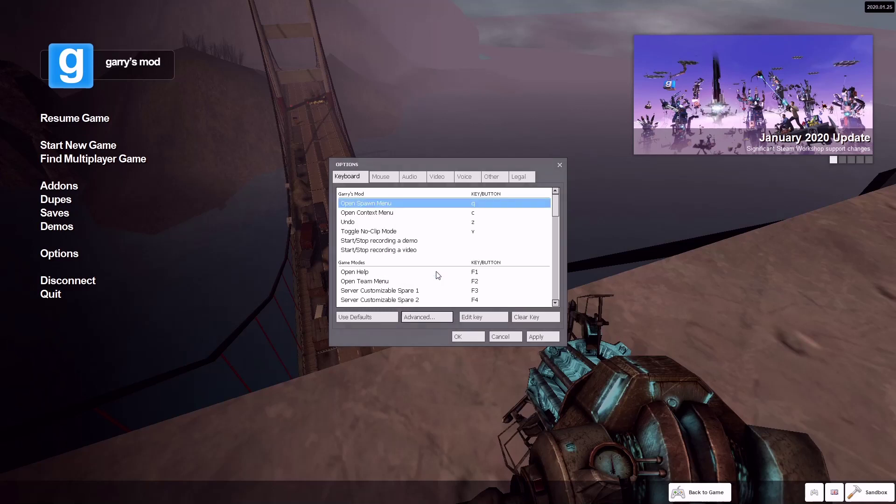
pyautogui.click(560, 166)
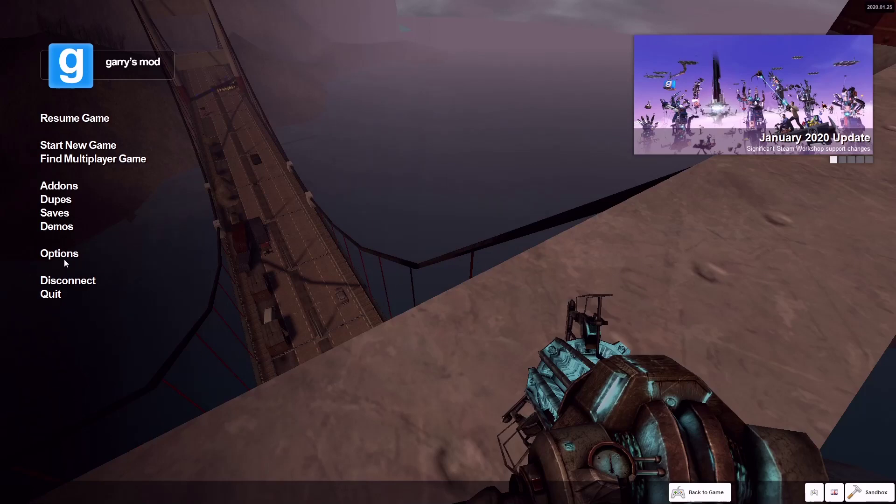
# Open the developer console, submit an empty line, close it, then reopen it
pyautogui.press('`')
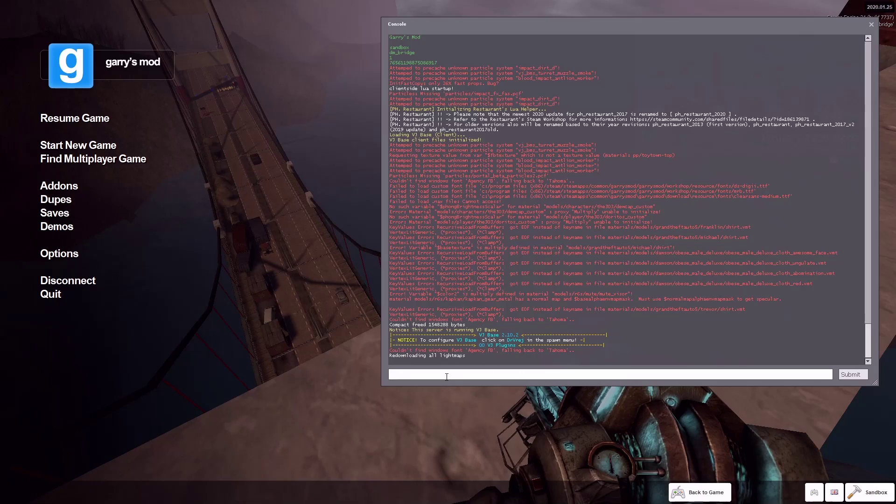
pyautogui.press('Return')
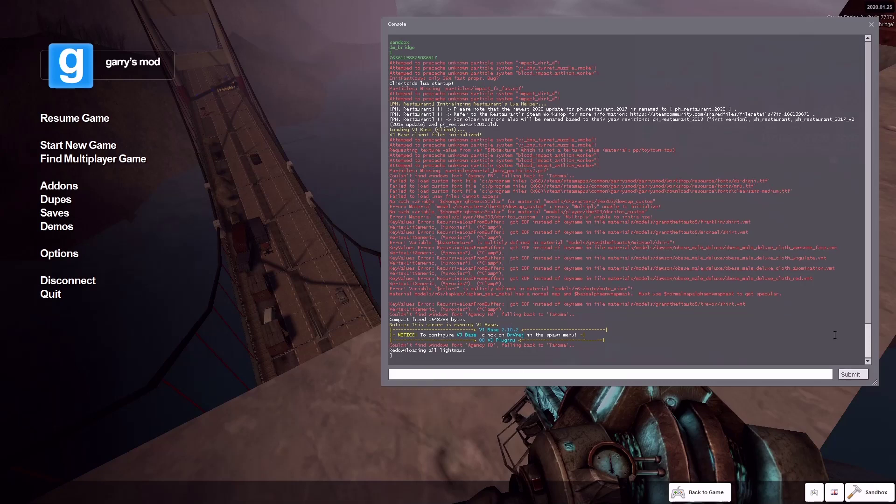
pyautogui.click(872, 23)
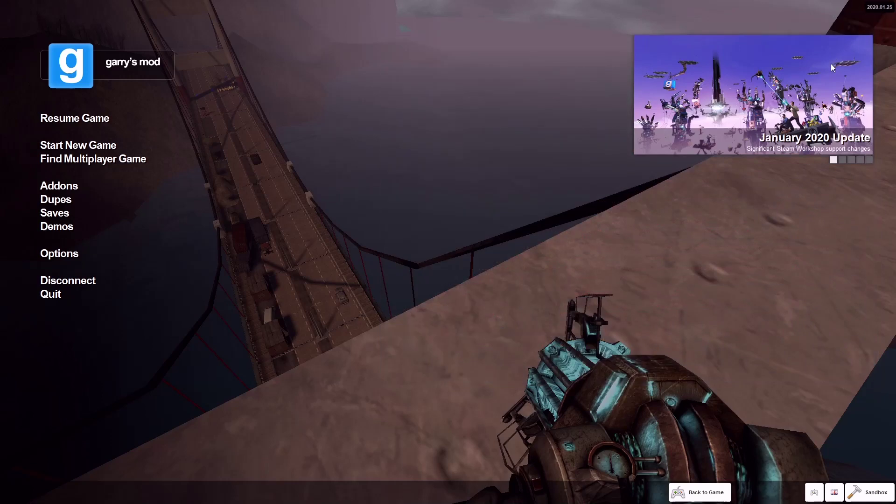
pyautogui.press('`')
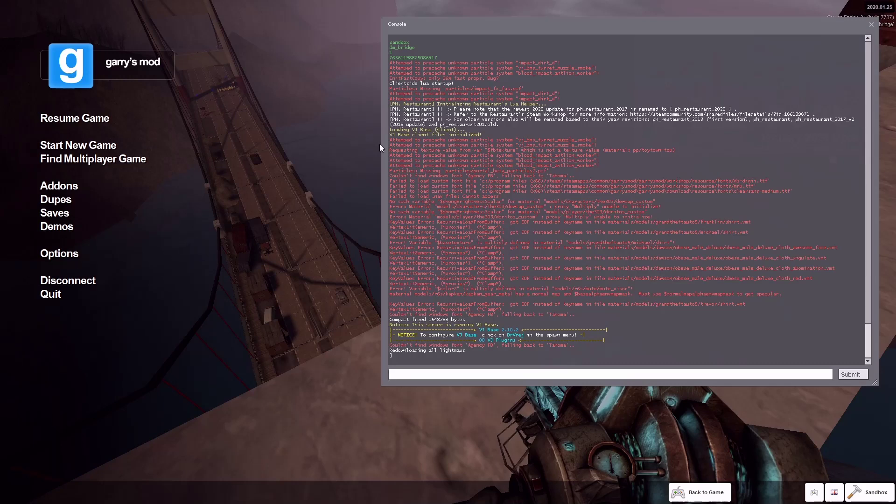
# Enter sv_cheats 1 in the console input and submit it
pyautogui.write('sv')
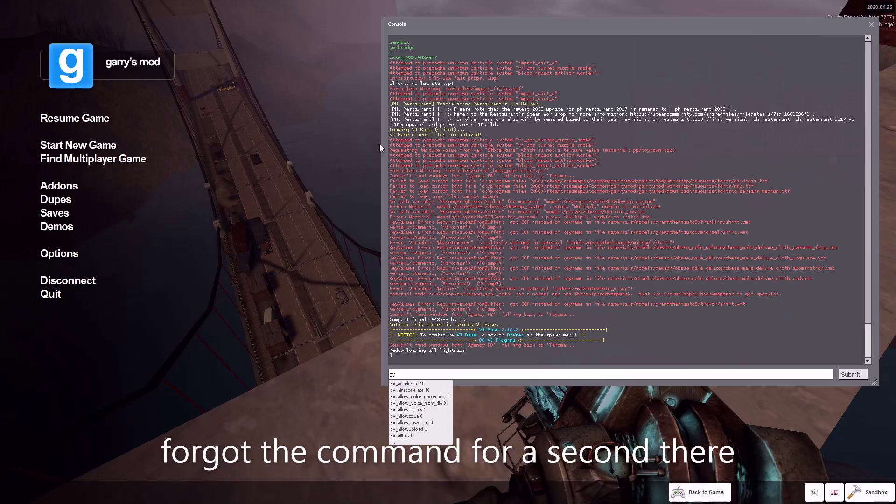
pyautogui.write('_')
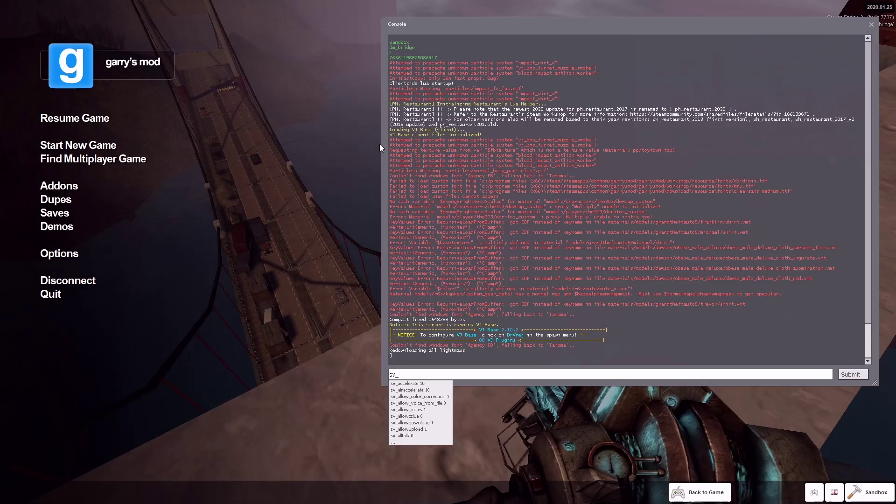
pyautogui.write('cheats 1')
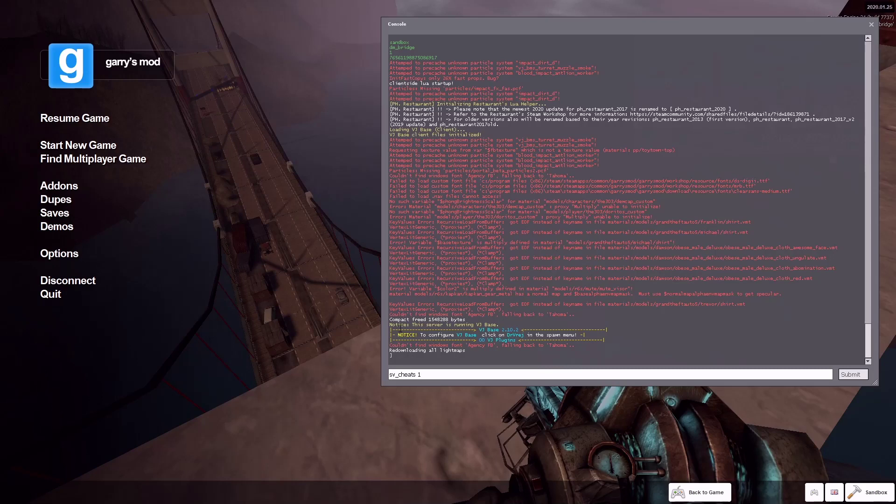
pyautogui.click(857, 376)
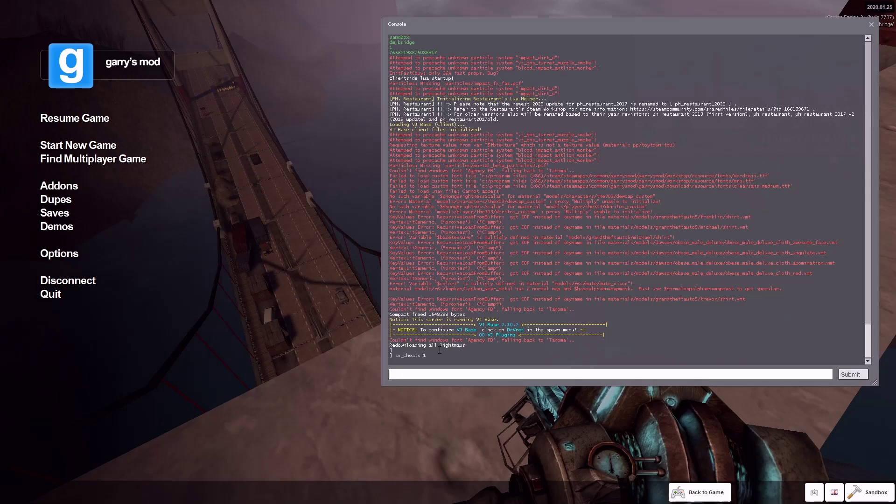
# Run the thirdperson console command, then go back to the game
pyautogui.write('t')
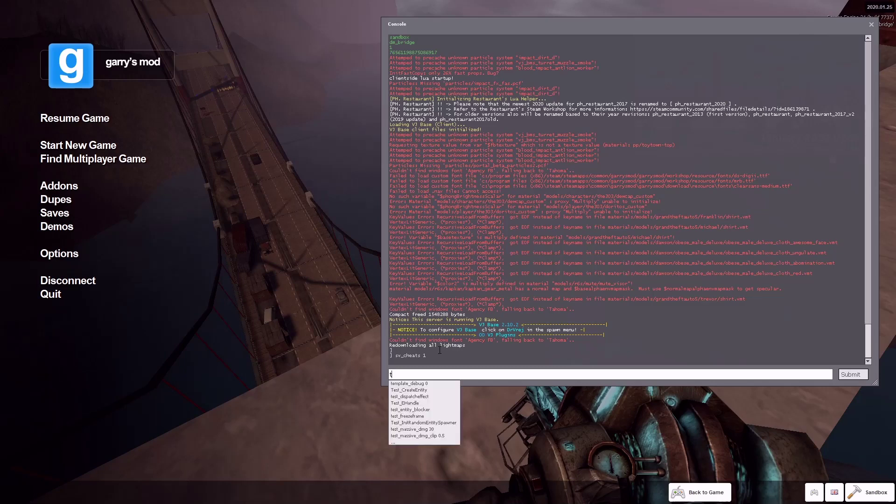
pyautogui.write('h')
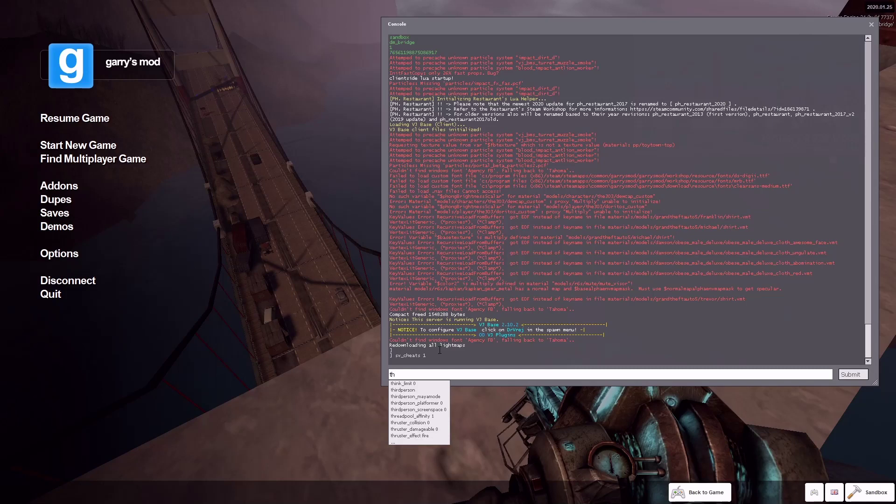
pyautogui.write('ird')
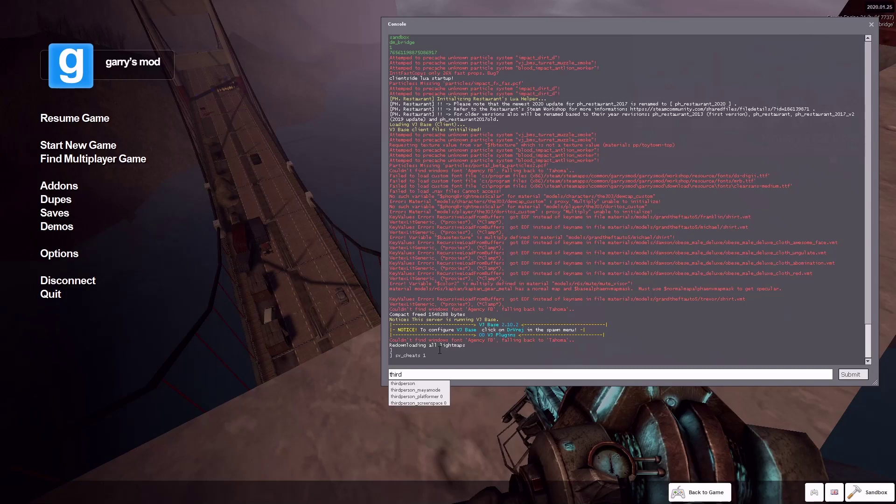
pyautogui.write('person')
pyautogui.press('Return')
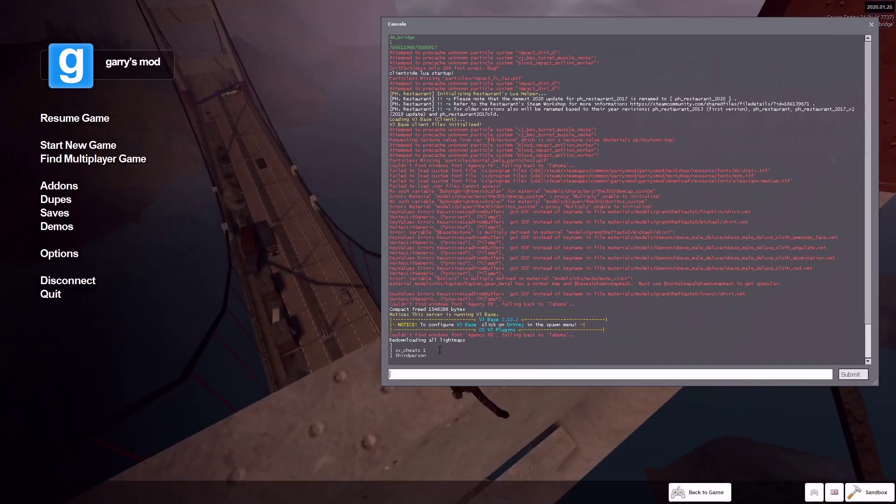
pyautogui.click(726, 491)
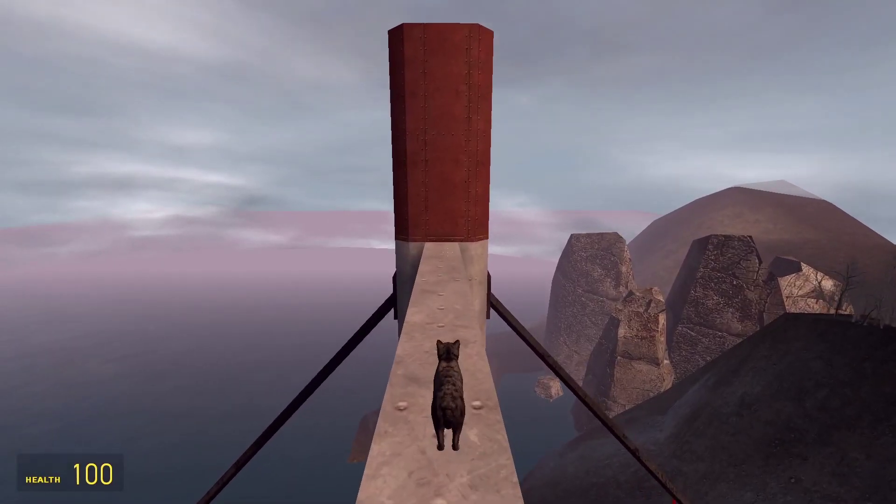
# Walk toward the tower, then run firstperson from the console's suggestions
pyautogui.press('w')
pyautogui.press('w')
pyautogui.press('w')
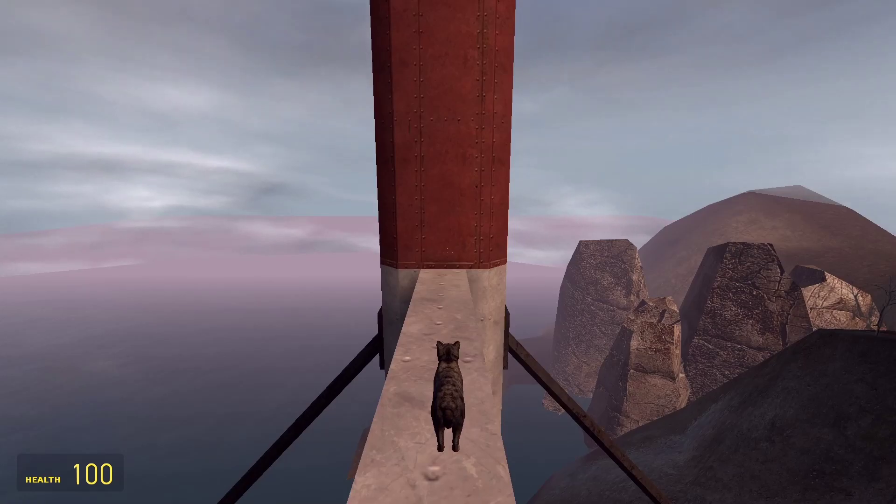
pyautogui.press('`')
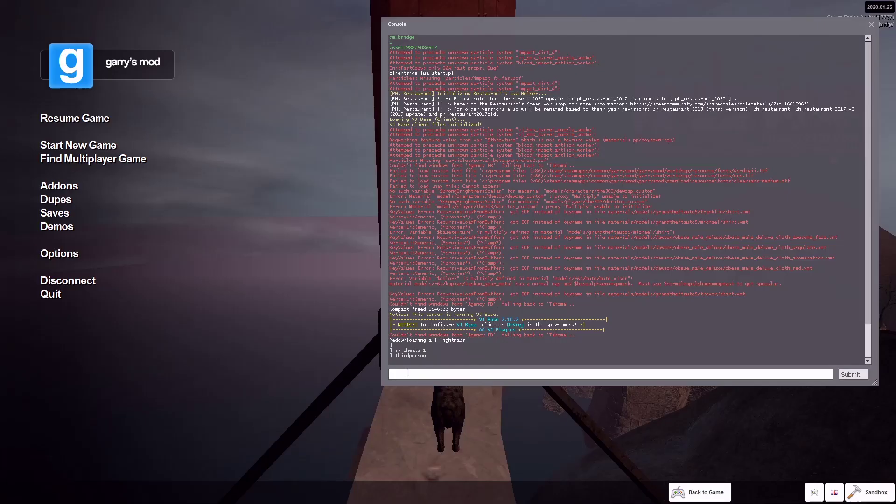
pyautogui.press('Up')
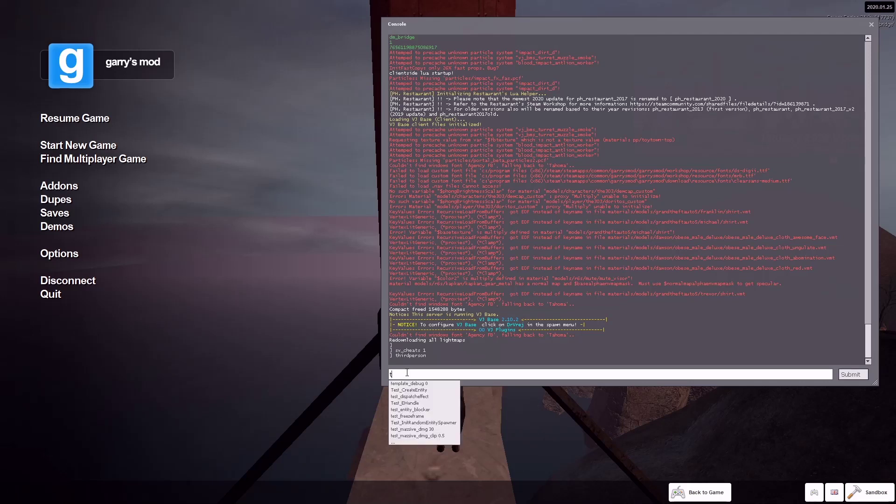
pyautogui.write('firs')
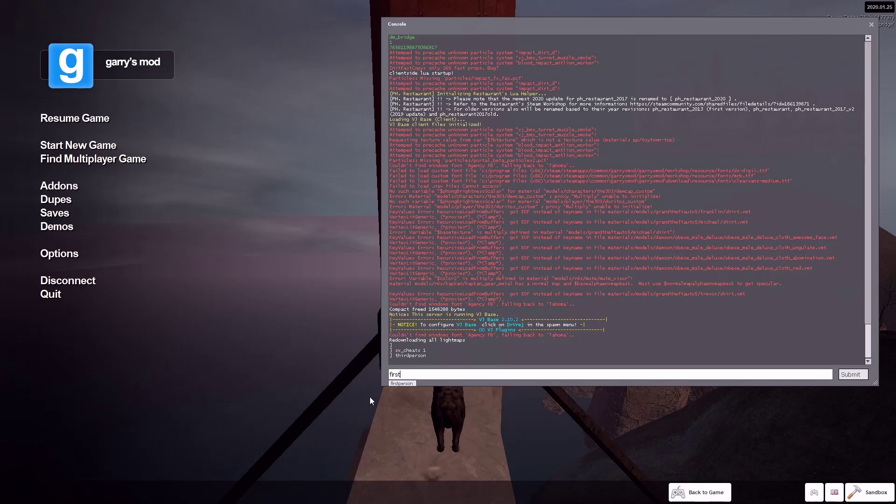
pyautogui.click(403, 383)
pyautogui.press('Return')
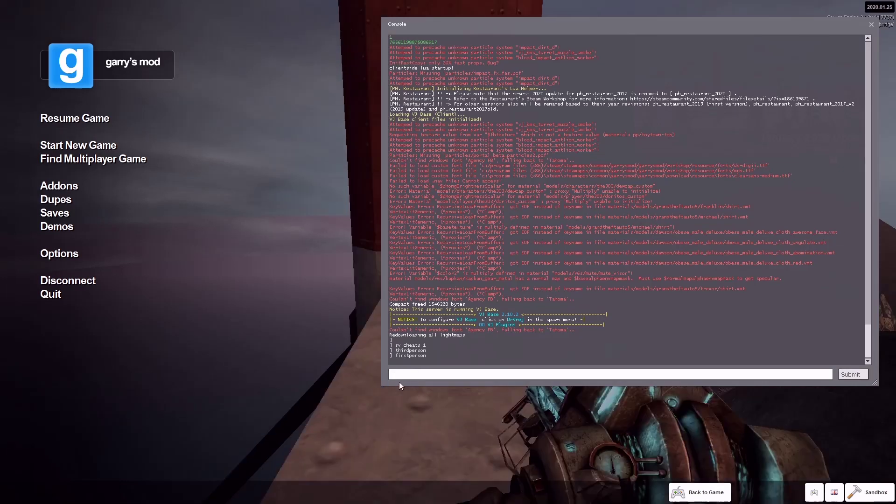
# Close the console and pause menu, then walk toward the red pillar
pyautogui.press('Escape')
pyautogui.press('q')
pyautogui.press('Escape')
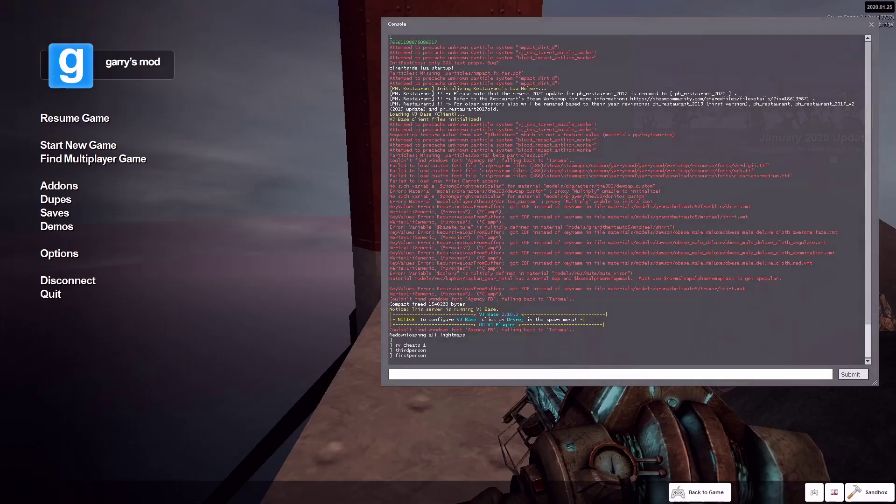
pyautogui.press('Escape')
pyautogui.press('w')
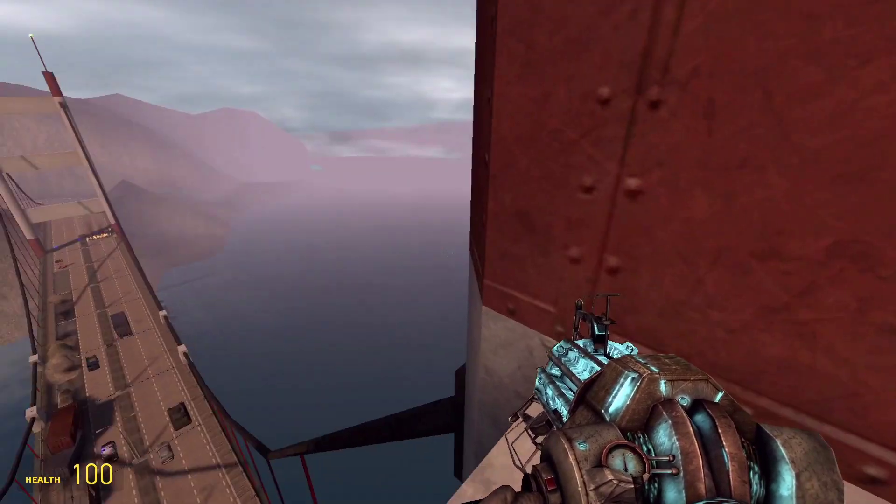
# Send the chat message 'thirstperson' and walk along the beam toward the pillar
pyautogui.write('ybok: ')
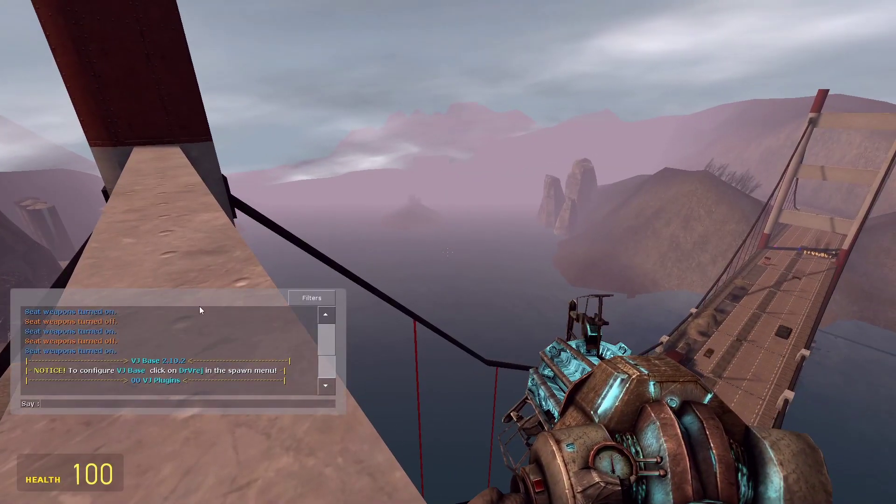
pyautogui.write('thirs')
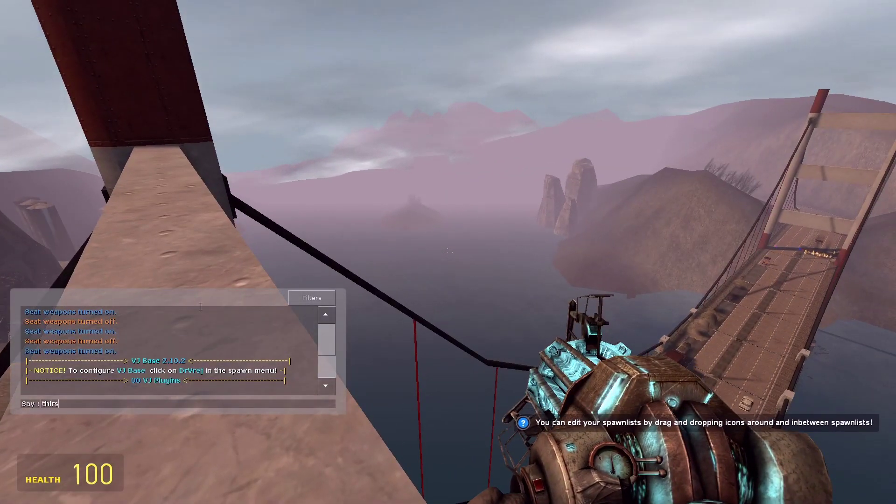
pyautogui.write('tper')
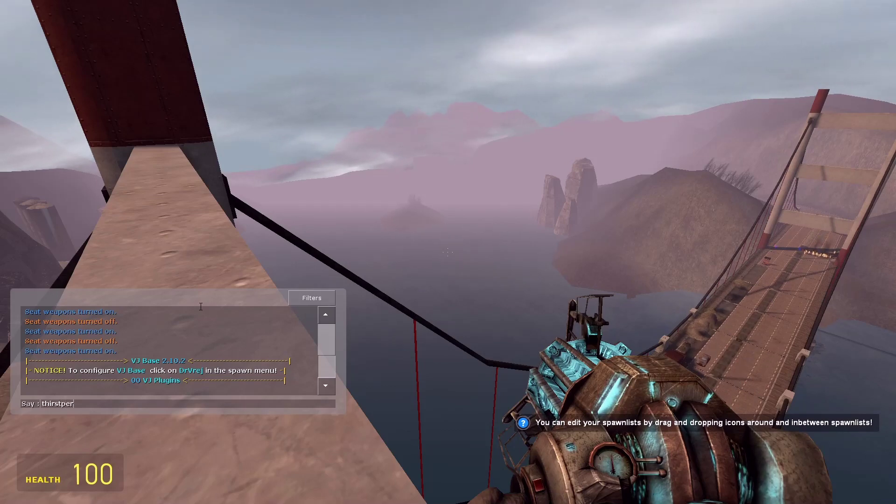
pyautogui.write('son')
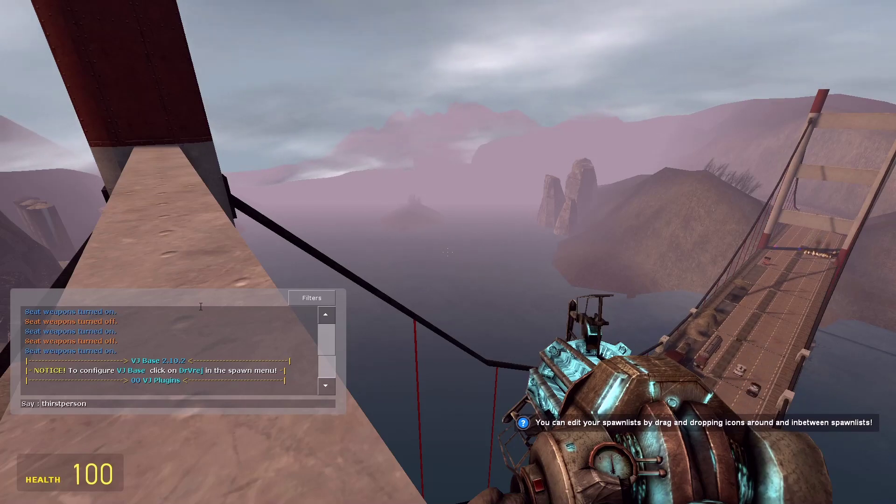
pyautogui.press('Return')
pyautogui.press('q')
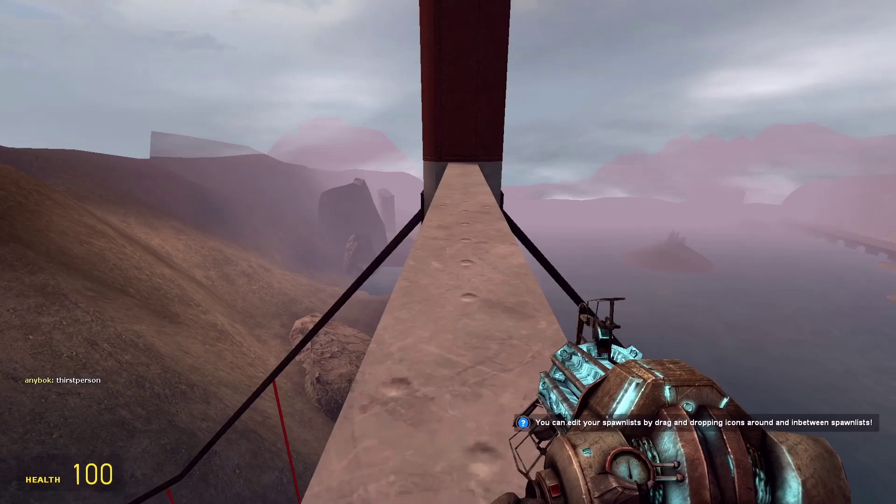
pyautogui.press('w')
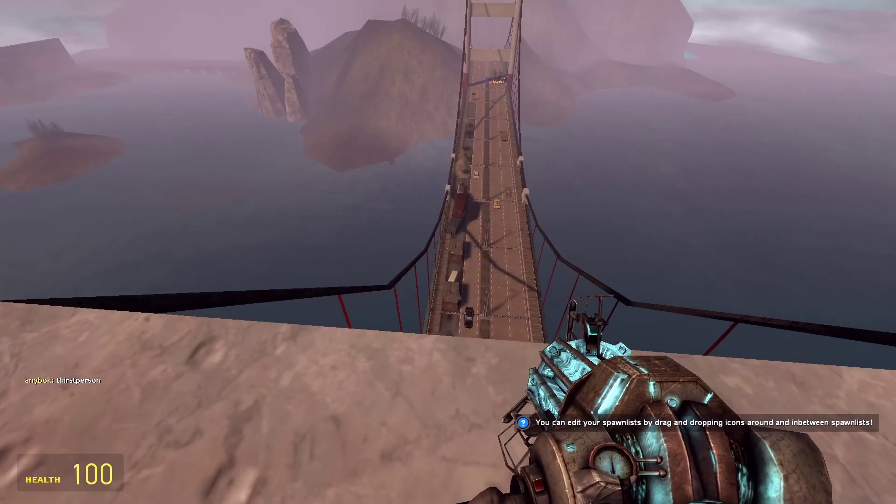
# Toggle to third-person and back with C, then open the developer console
pyautogui.press('c')
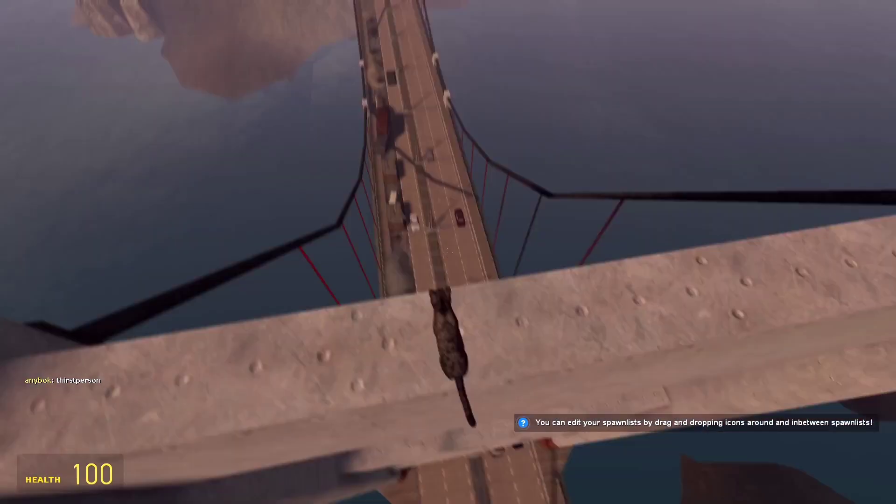
pyautogui.press('c')
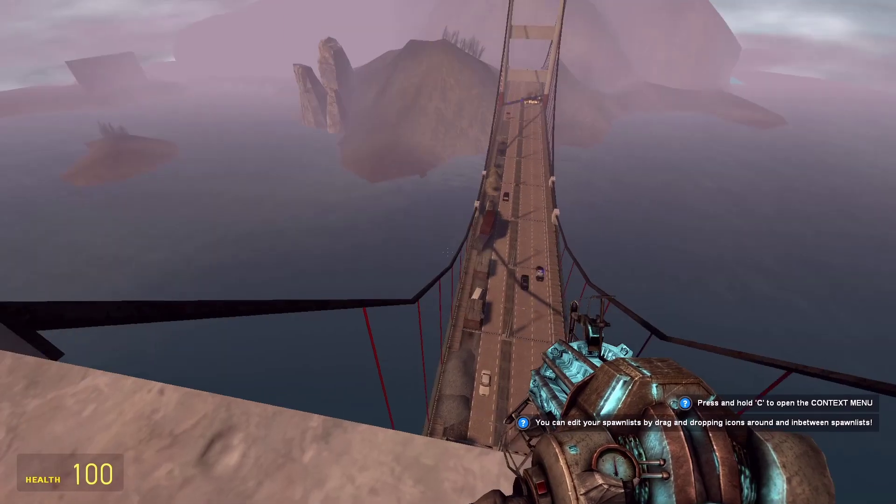
pyautogui.press('`')
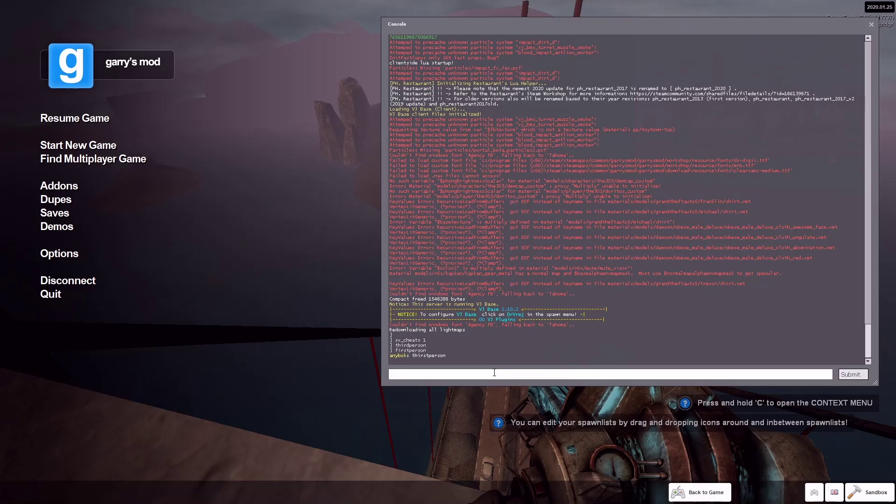
# Bind ] to thirdperson in the console, resume play, and press ] to see the cat
pyautogui.write('bind')
pyautogui.write('thirdperson')
pyautogui.press('Return')
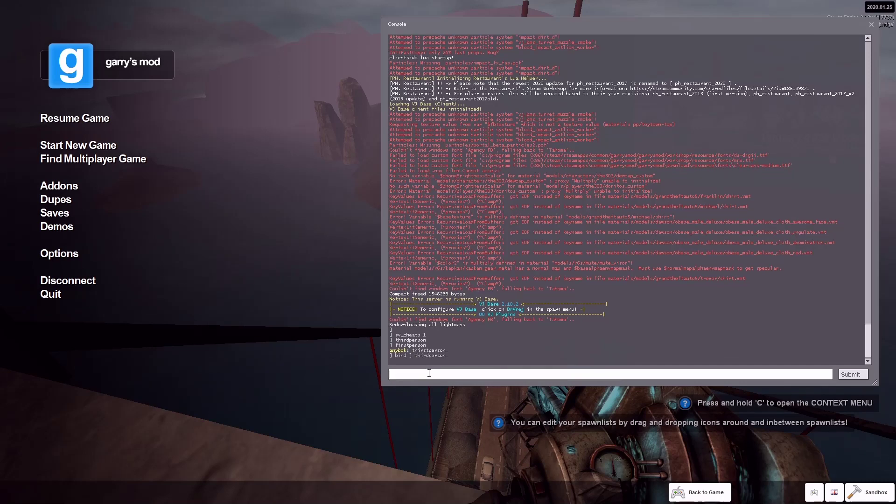
pyautogui.press('Escape')
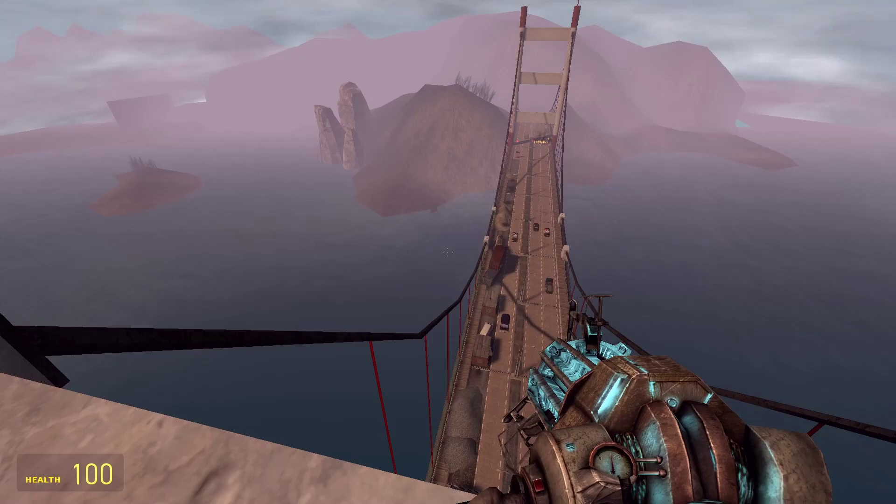
pyautogui.press(']')
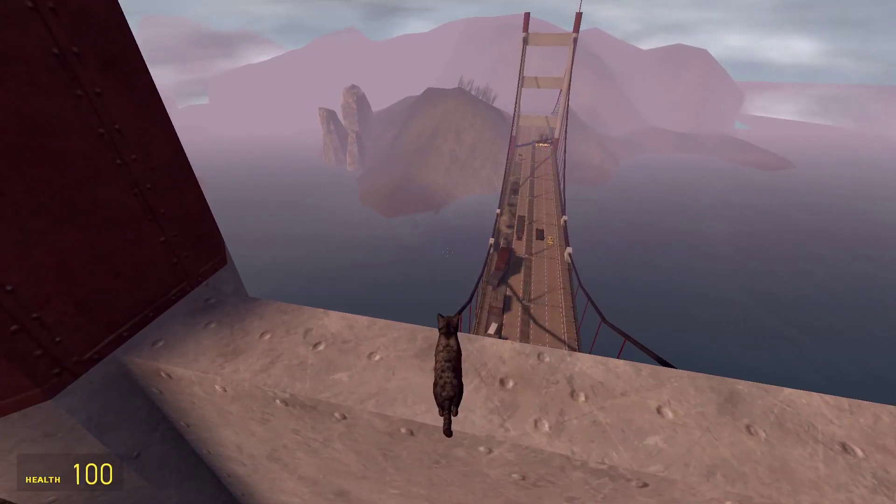
# Reopen the console and bind [ to firstperson
pyautogui.press('`')
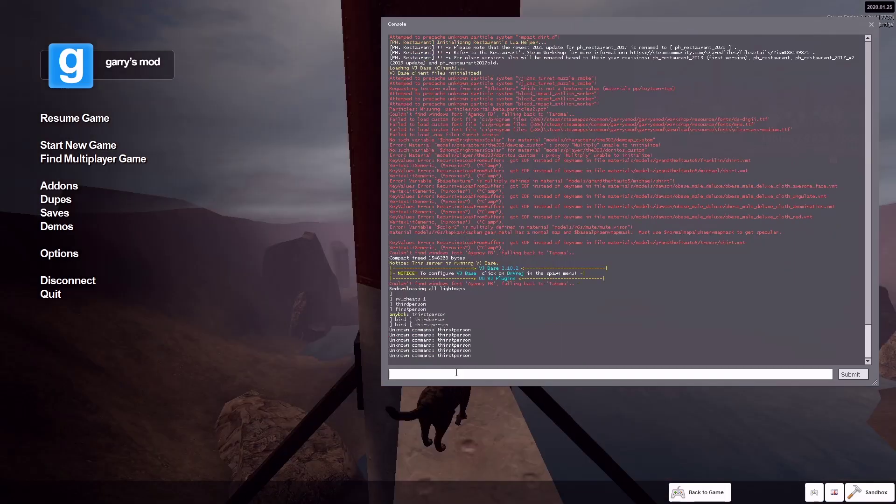
pyautogui.write('bind [ firstperson')
pyautogui.press('Return')
# Resume play and test the [ and ] bindings, ending in first-person
pyautogui.press('Escape')
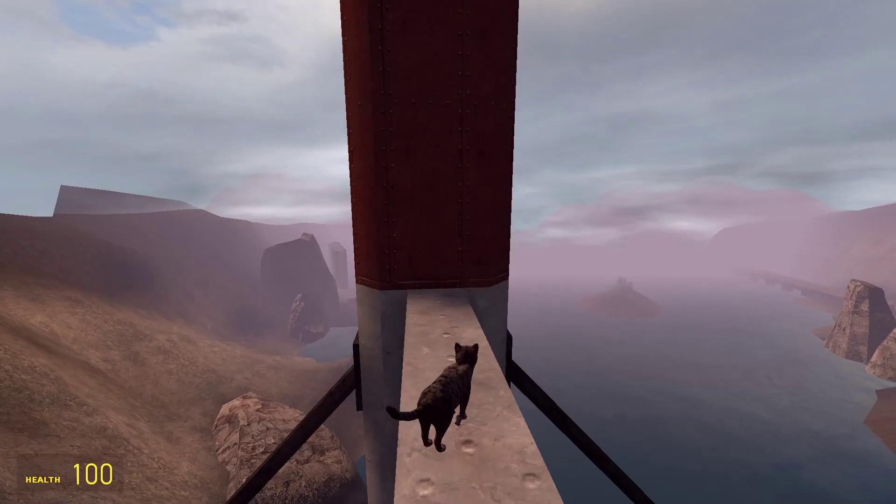
pyautogui.press('[')
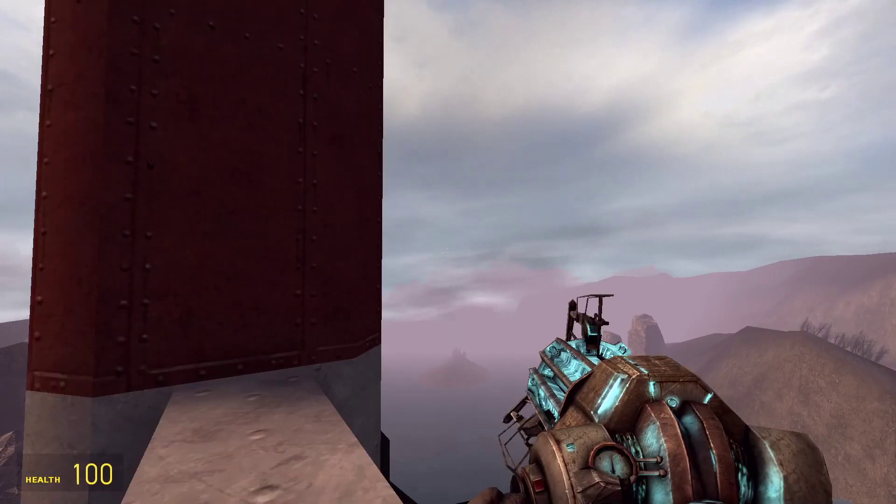
pyautogui.press(']')
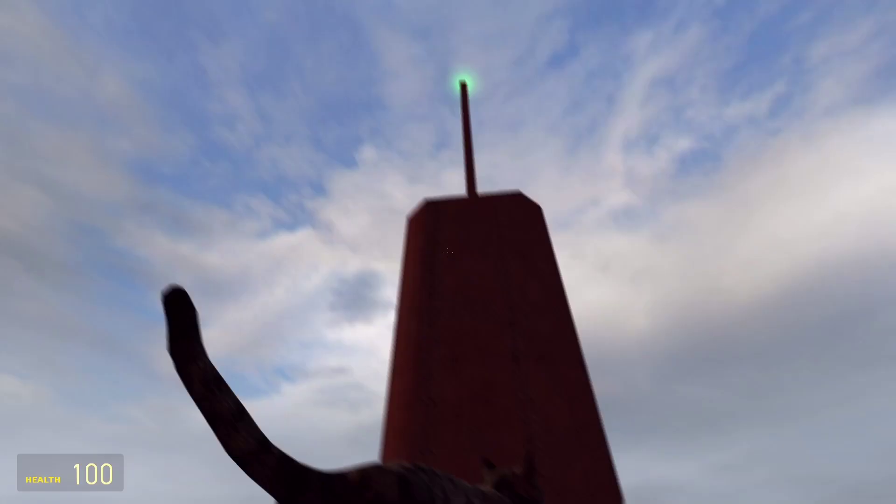
pyautogui.press('[')
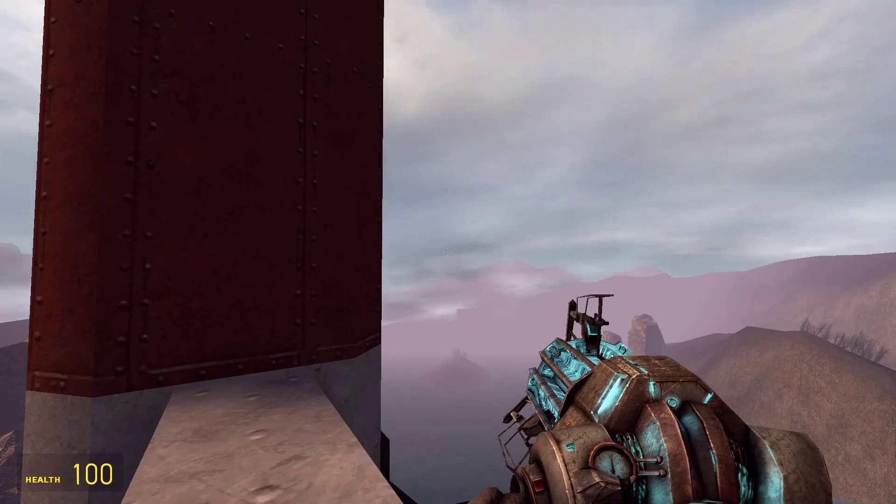
# Jump onto the tower top and walk along the beam toward the bridge
pyautogui.press('w')
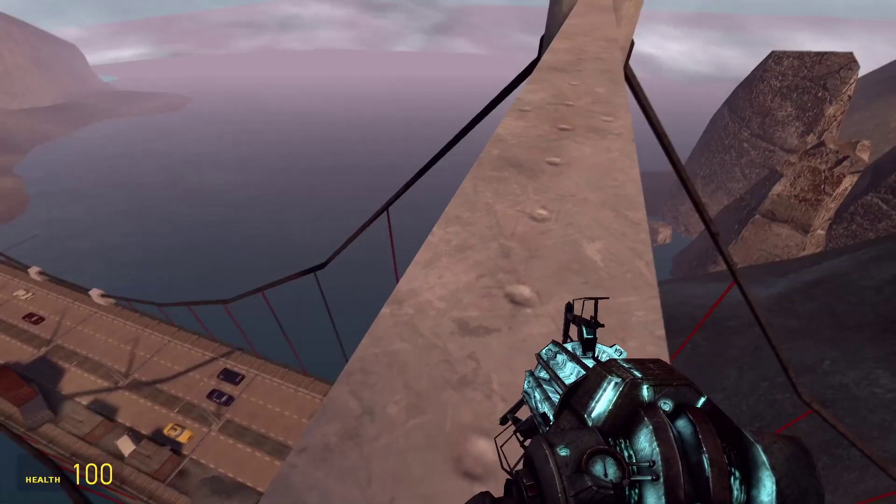
pyautogui.moveTo(448, 253)
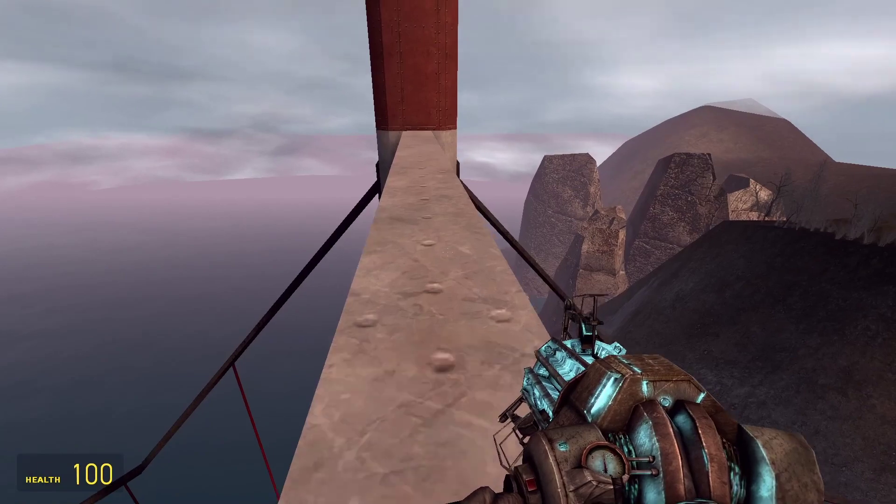
pyautogui.press('w')
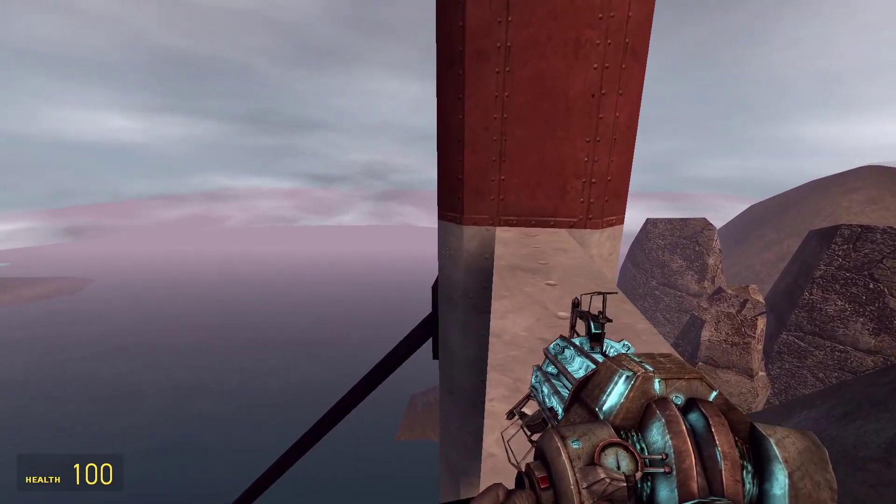
pyautogui.press('w')
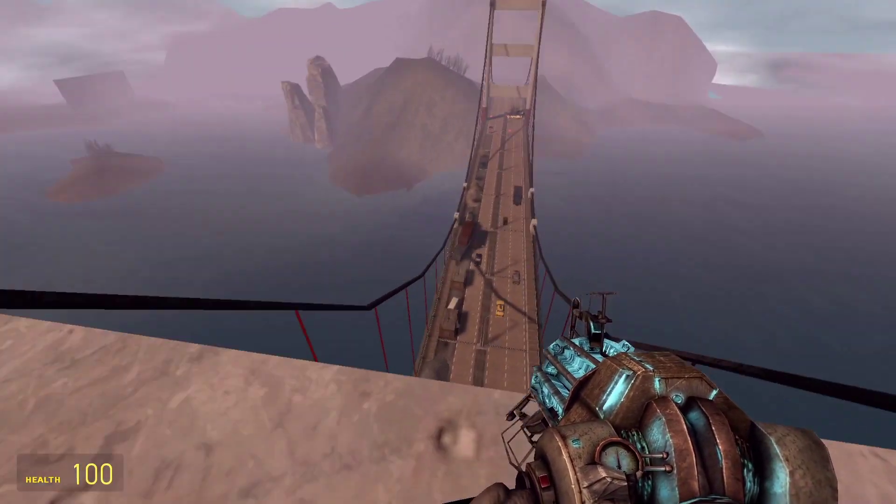
# Walk forward off the tower edge to drop toward the bridge's road deck far below
pyautogui.press('w')
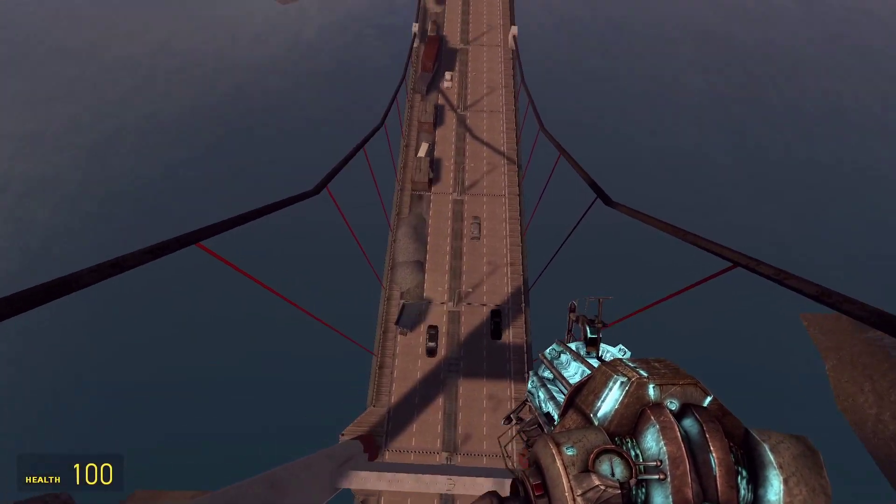